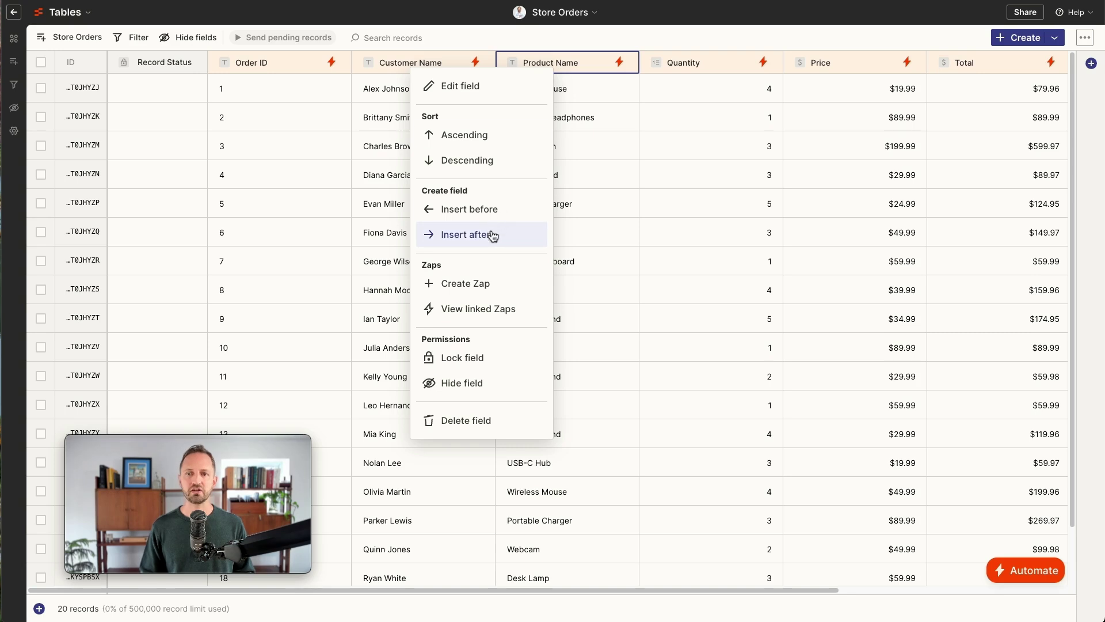
- Insert an AI Field after Product Name and bring up the Create Prompt options
click(492, 235)
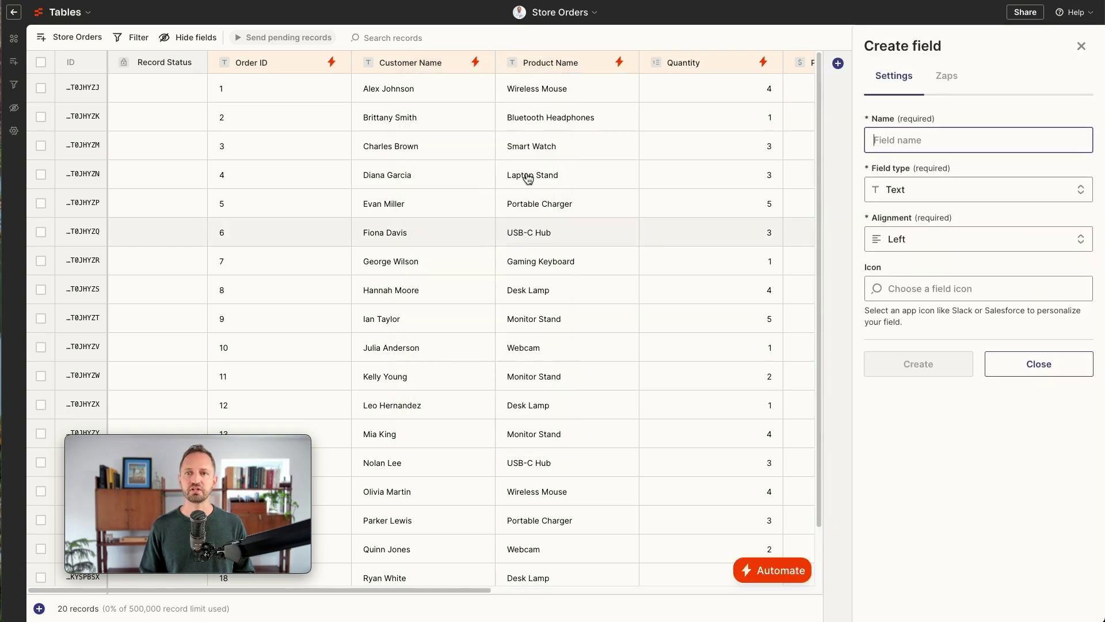
click(949, 189)
click(916, 527)
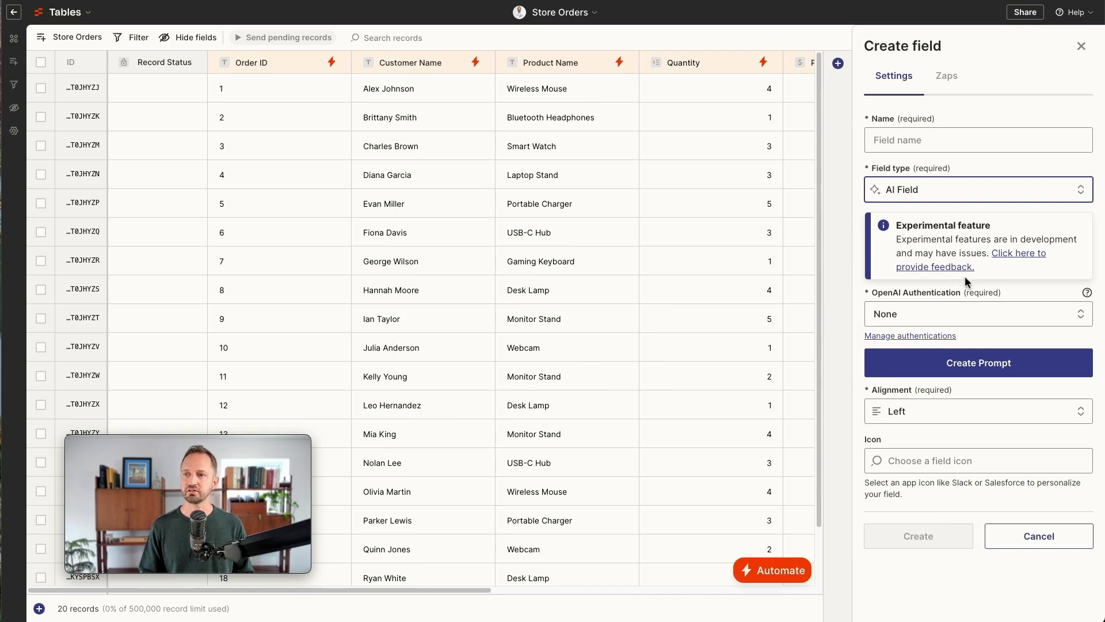
click(978, 363)
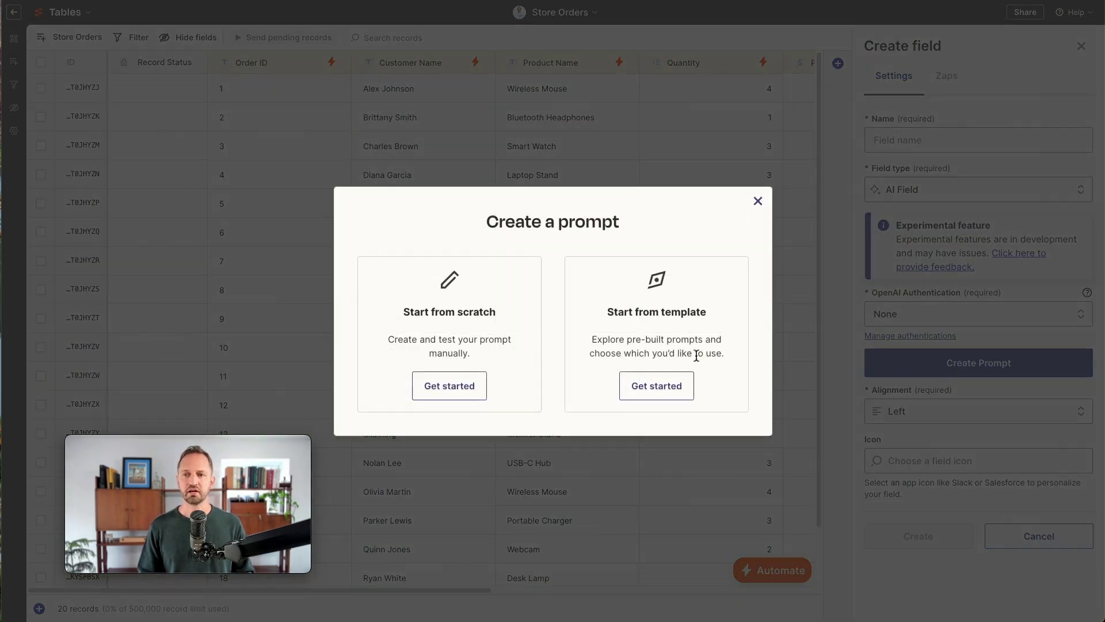
- Start a prompt from scratch and paste in the prepared thank-you email prompt
click(481, 387)
click(329, 237)
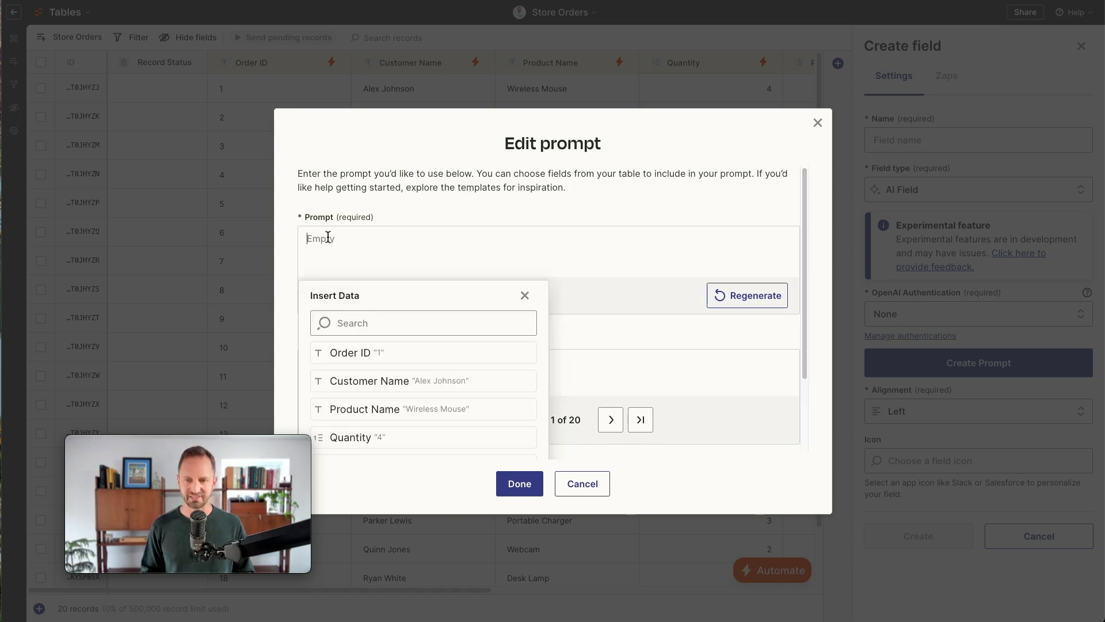
text(You are a helpful admin assistant who sends emails to customers thanking them for their purchase. You are short and to-the-point with a friendly tone. Please draft a thank you email to: Customer Name: TBD for purchasing Quantity: [TBD] Product Name: TBD. Be sure to adjust the product name if multiple of them were purchased to ensure it is plural and grammatically correct and make sure the quantity has no decimal places.)
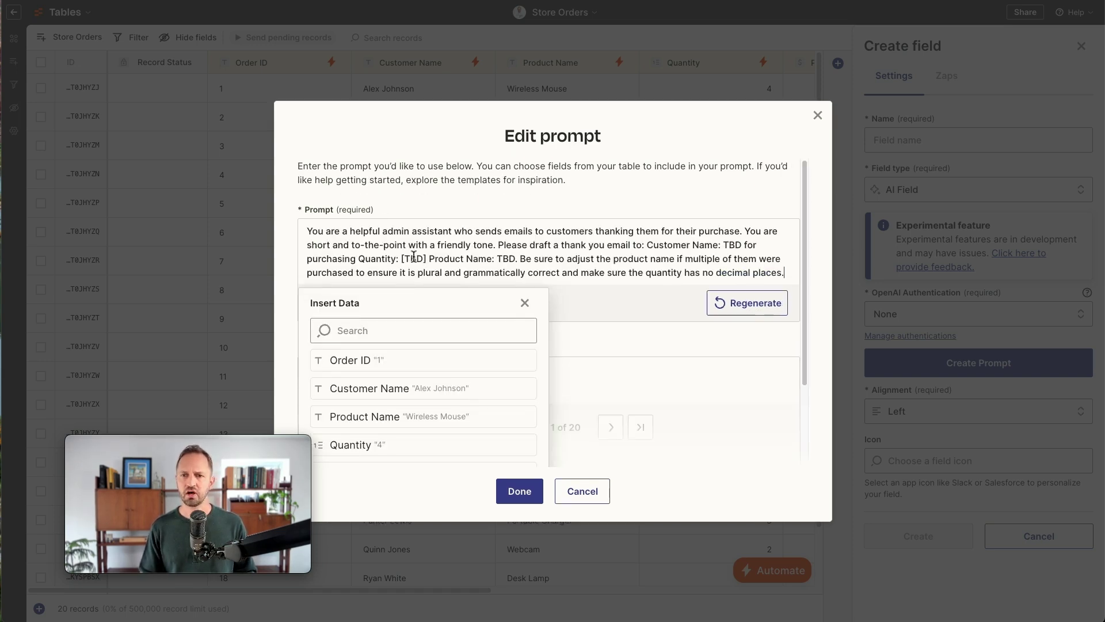
- Replace the Quantity and Product Name placeholders with table data, then generate a preview email
drag(420, 259, 400, 259)
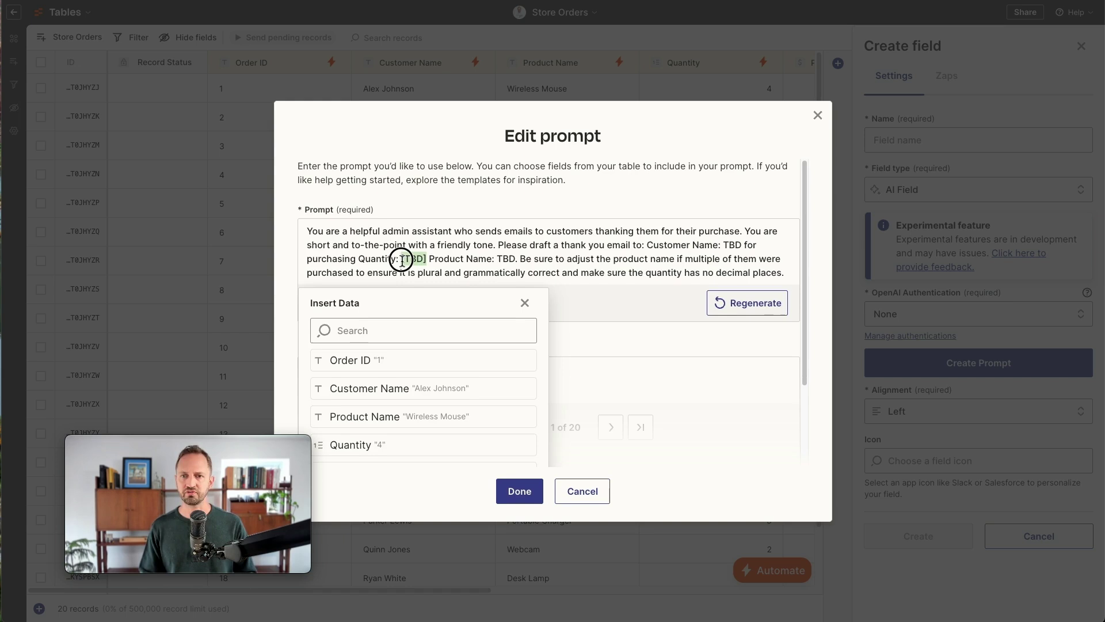
key(BackSpace)
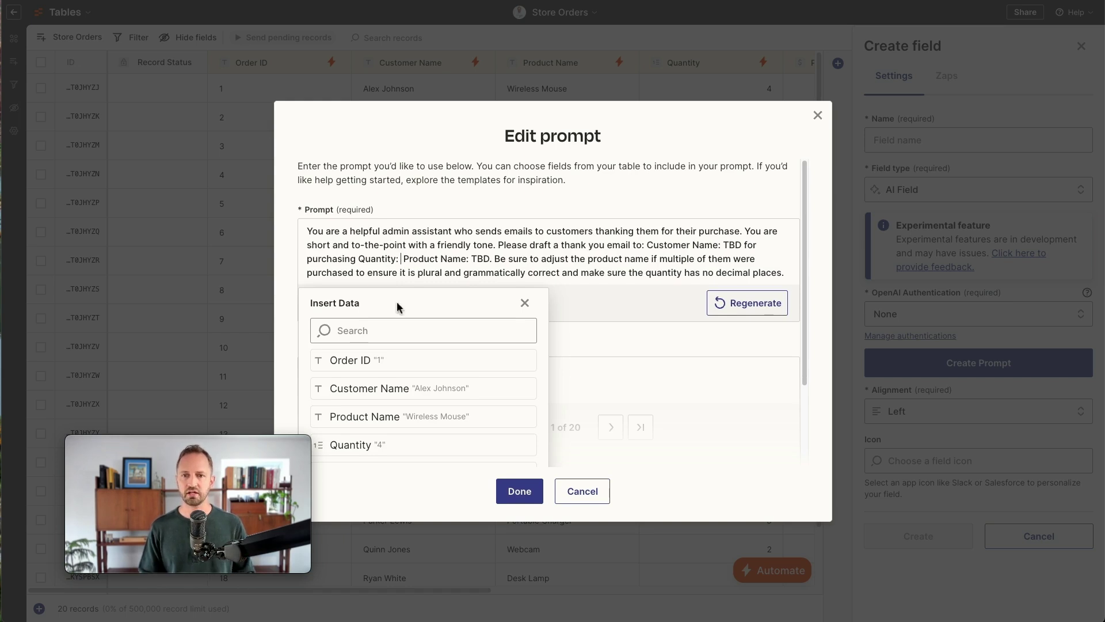
click(406, 444)
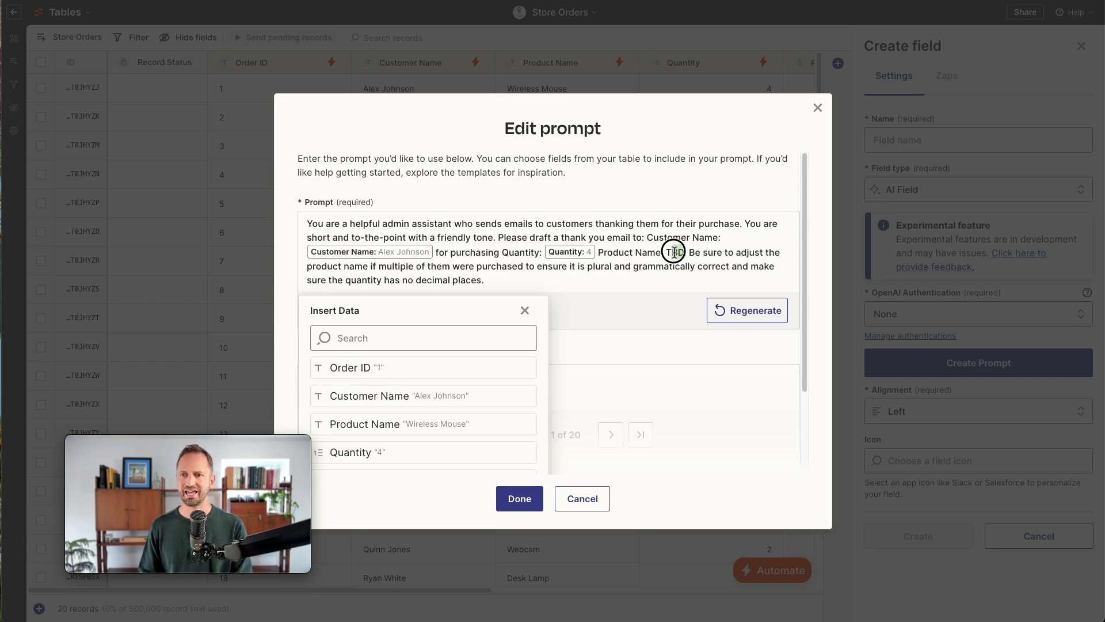
key(BackSpace)
click(409, 423)
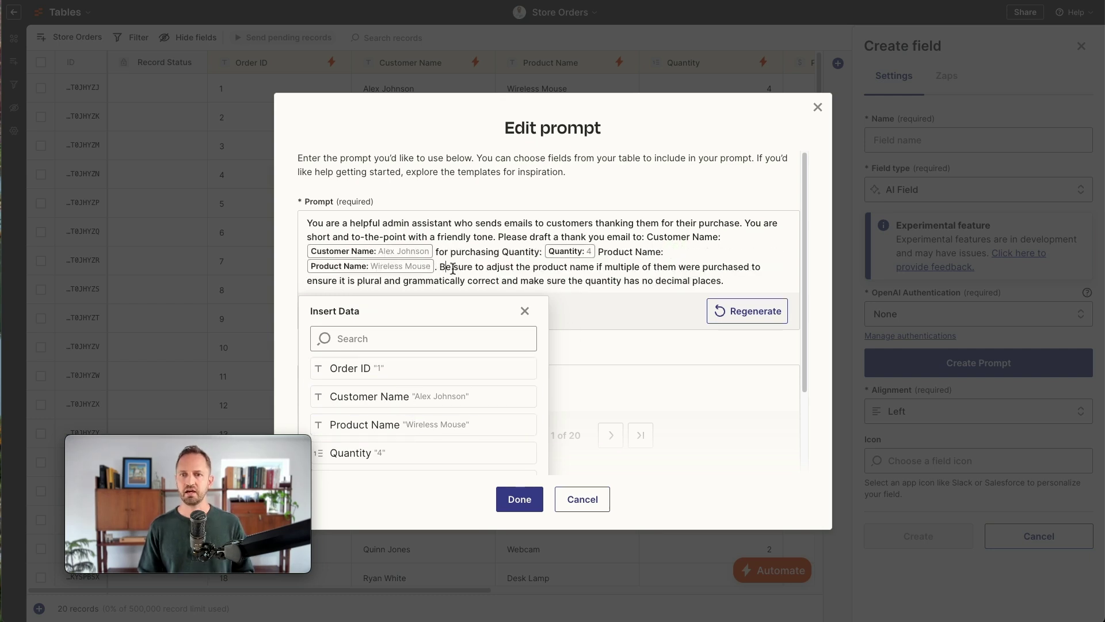
key(Return)
key(Return)
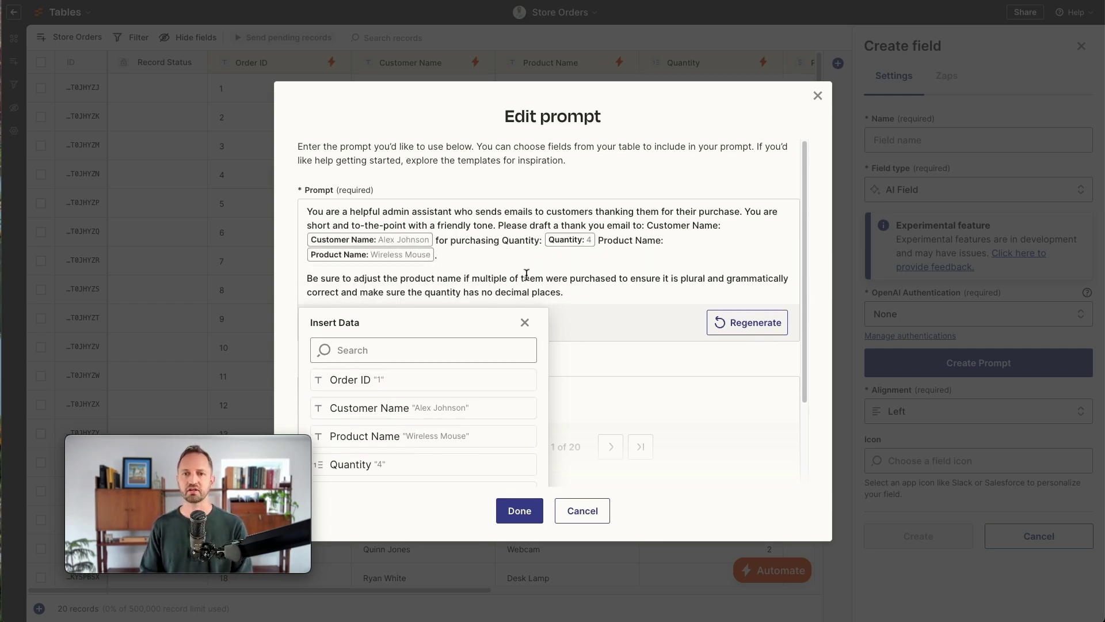
click(526, 322)
click(746, 315)
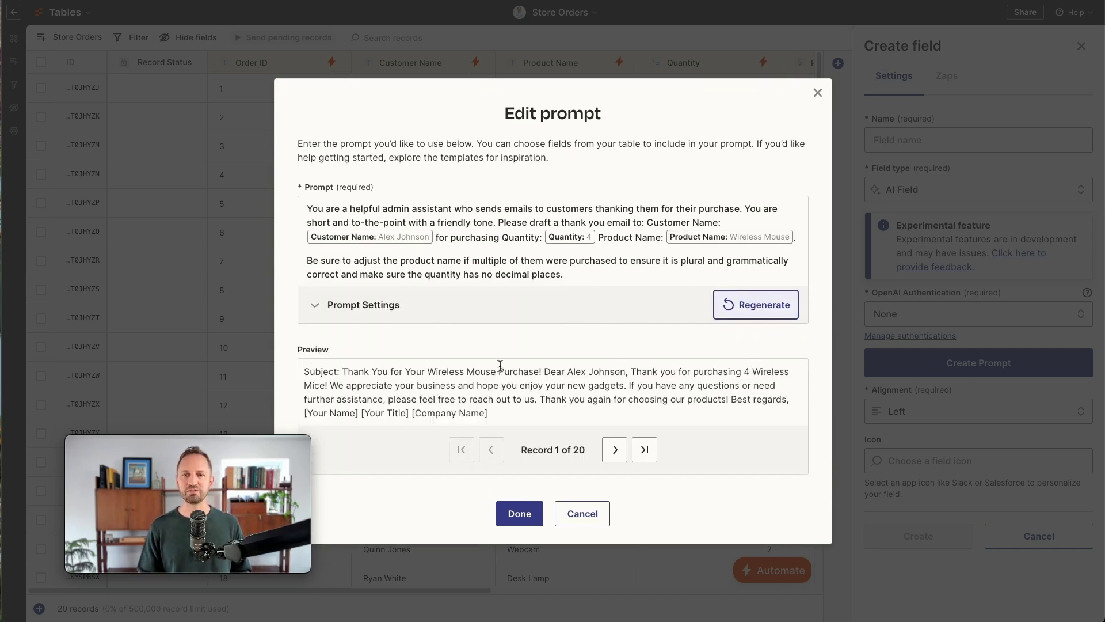
- Create the 'Email Thank You' AI field, then open the second order's full email
click(518, 515)
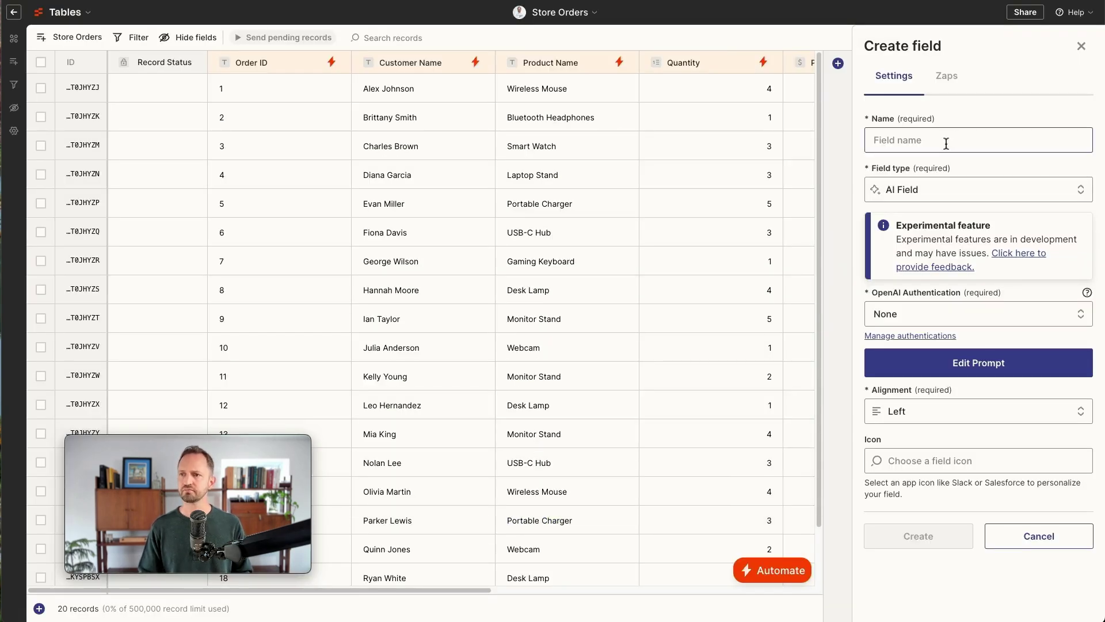
click(945, 141)
text(Email Thank y)
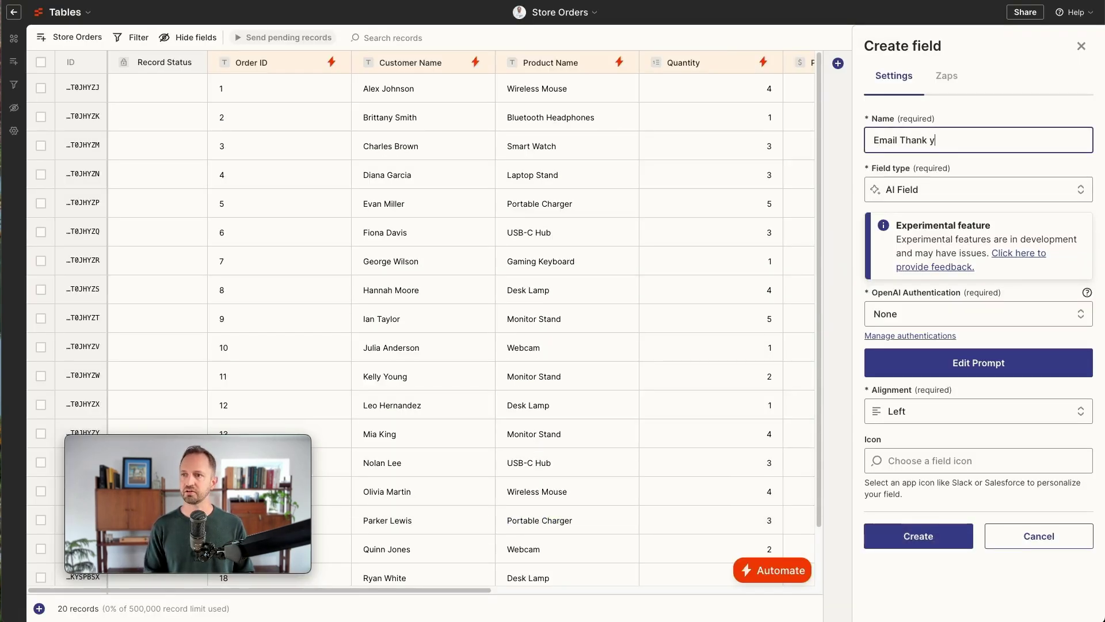
text(ou)
click(918, 536)
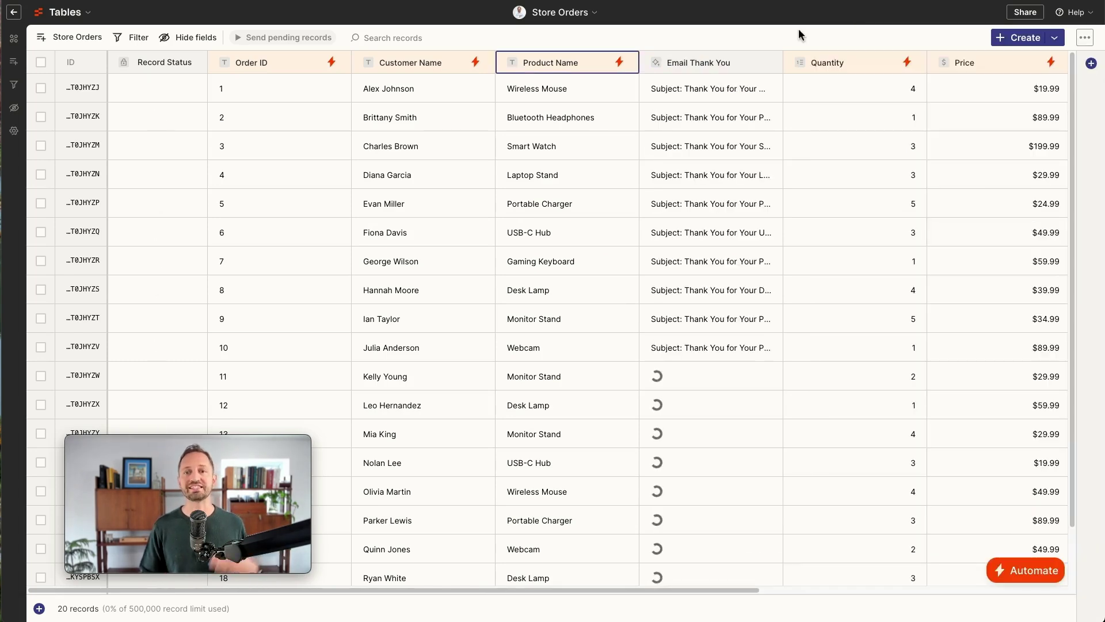
double_click(760, 114)
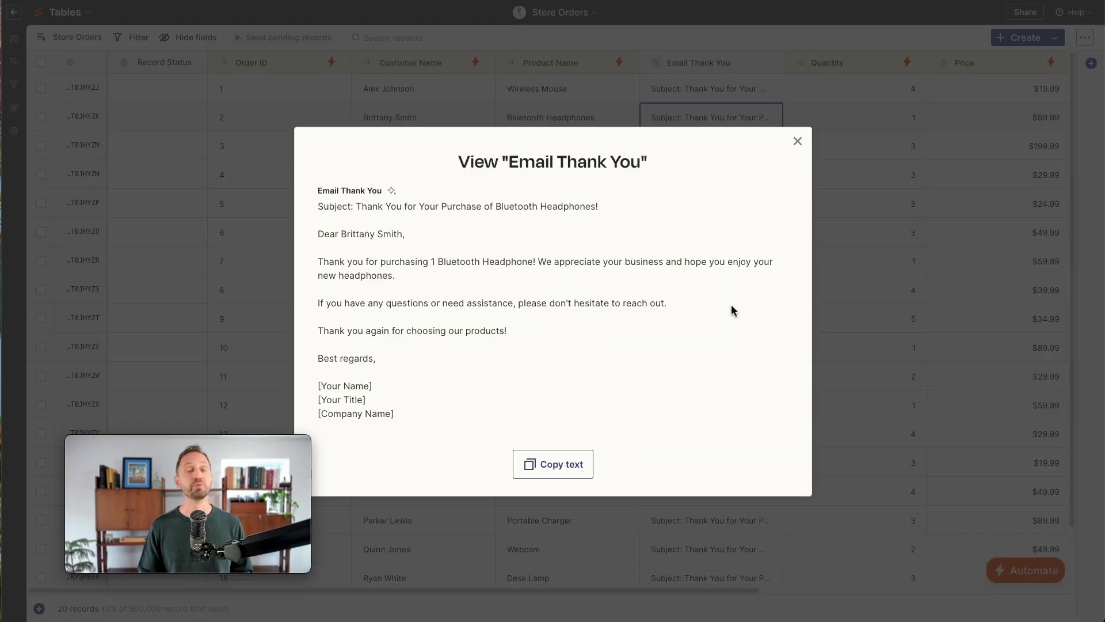